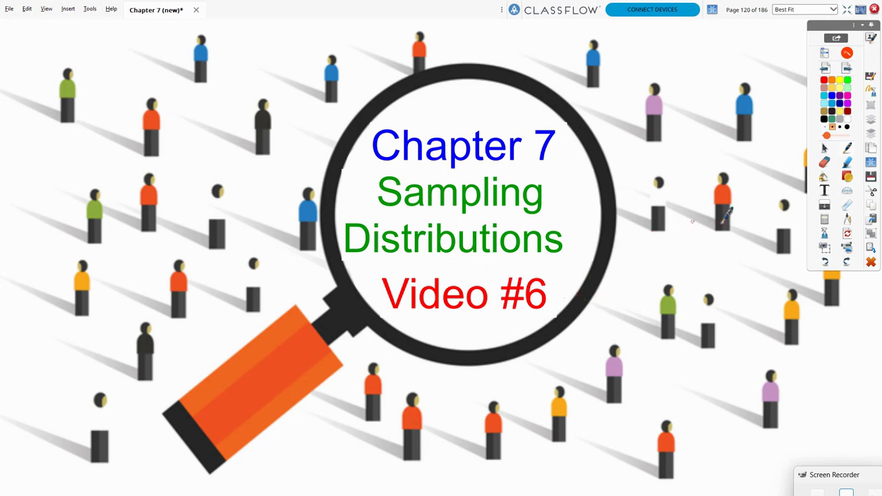
# - Advance to the question page about a 41-year-old runner and handwrite P(X ≥ 41) = followed by a blank answer line in red
pyautogui.click(849, 68)
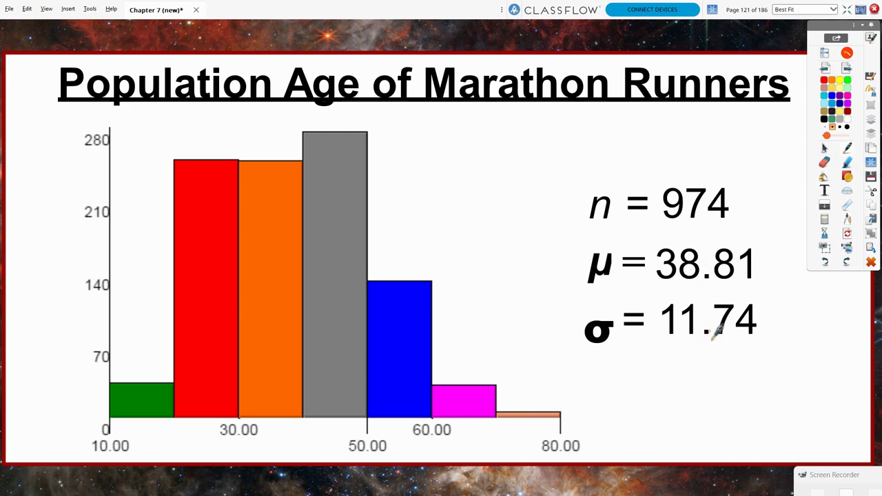
pyautogui.click(848, 68)
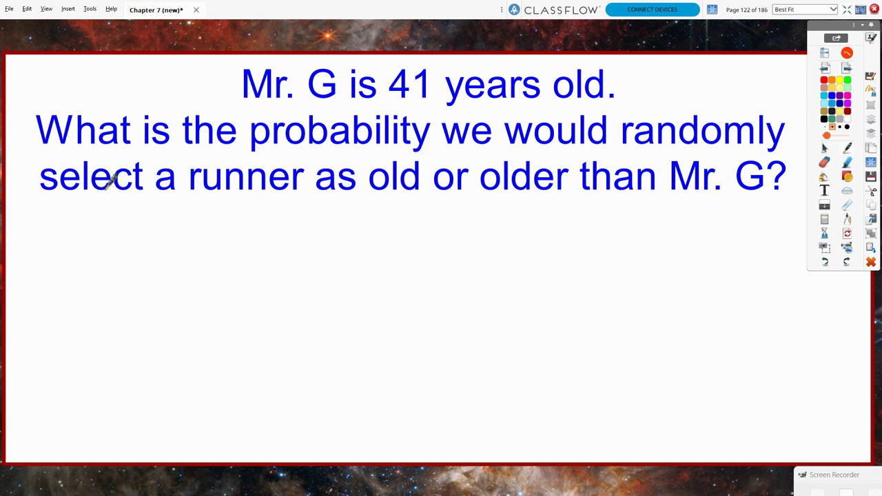
pyautogui.moveTo(90, 211)
pyautogui.mouseDown()
pyautogui.moveTo(97, 246)
pyautogui.moveTo(96, 213)
pyautogui.moveTo(117, 211)
pyautogui.moveTo(116, 241)
pyautogui.mouseUp()
pyautogui.moveTo(136, 211)
pyautogui.mouseDown()
pyautogui.moveTo(149, 238)
pyautogui.moveTo(137, 237)
pyautogui.mouseUp()
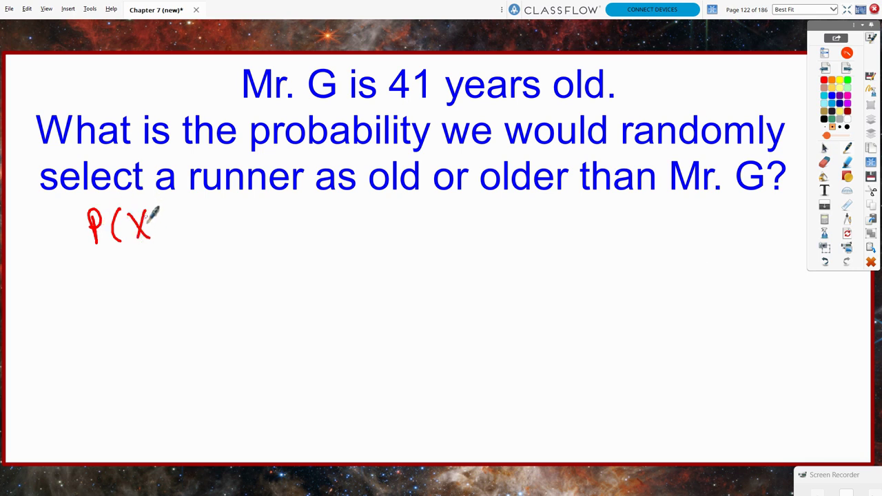
pyautogui.moveTo(163, 220)
pyautogui.mouseDown()
pyautogui.moveTo(196, 218)
pyautogui.moveTo(219, 236)
pyautogui.mouseUp()
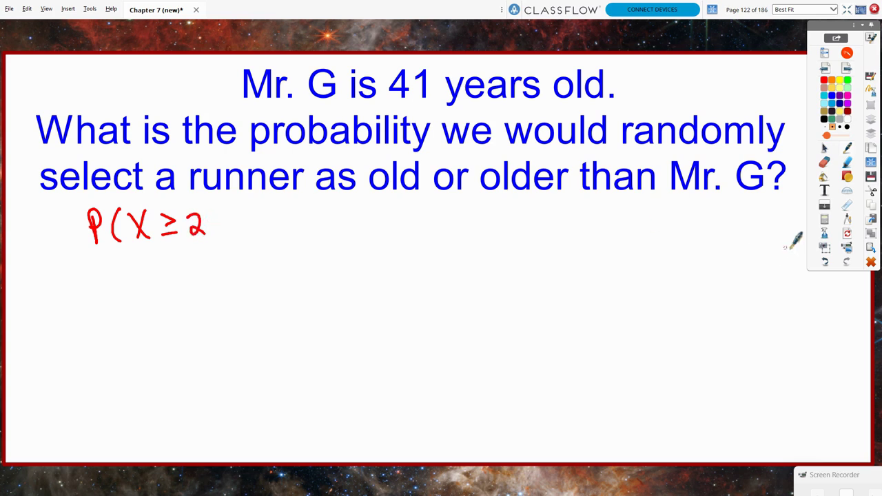
pyautogui.click(825, 262)
pyautogui.moveTo(189, 210)
pyautogui.mouseDown()
pyautogui.moveTo(184, 225)
pyautogui.moveTo(200, 225)
pyautogui.mouseUp()
pyautogui.moveTo(196, 210)
pyautogui.mouseDown()
pyautogui.moveTo(197, 235)
pyautogui.moveTo(213, 234)
pyautogui.mouseUp()
pyautogui.moveTo(232, 199)
pyautogui.mouseDown()
pyautogui.moveTo(244, 236)
pyautogui.moveTo(261, 222)
pyautogui.moveTo(299, 240)
pyautogui.moveTo(453, 233)
pyautogui.mouseUp()
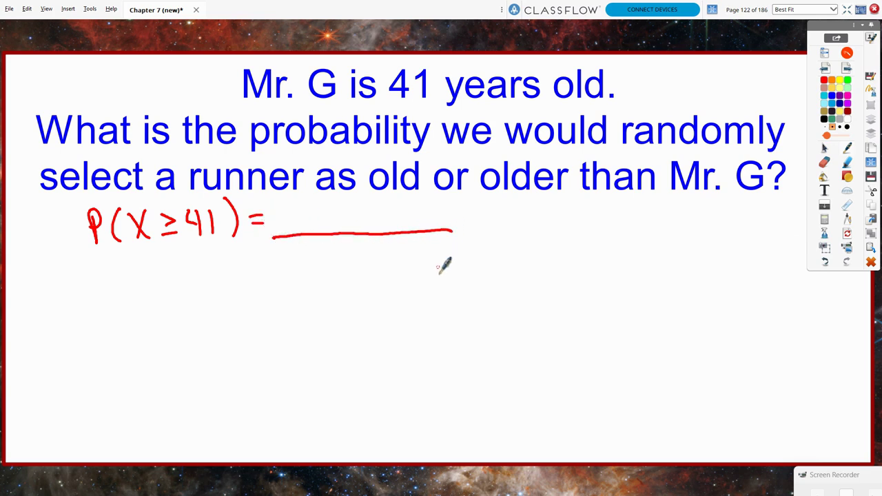
# - Go back to the Population Age of Marathon Runners page and circle the histogram in red
pyautogui.click(825, 68)
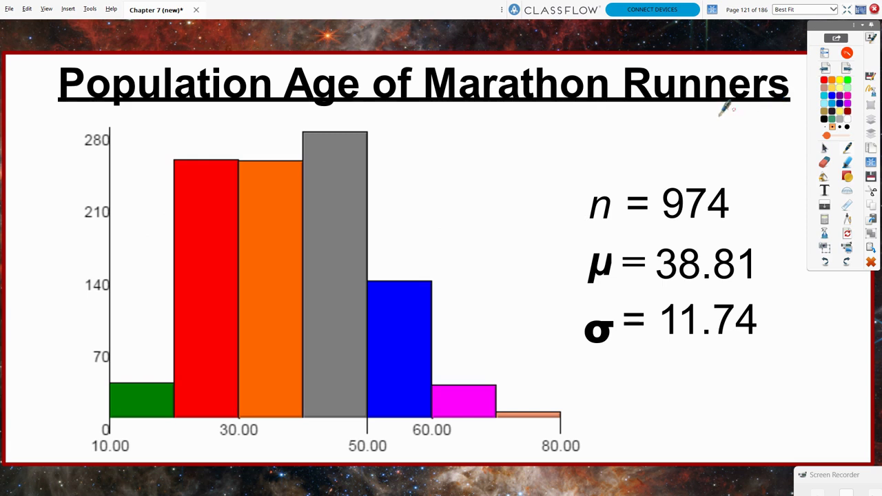
pyautogui.moveTo(333, 108); pyautogui.dragTo(102, 274)
pyautogui.moveTo(105, 305)
pyautogui.mouseDown()
pyautogui.moveTo(302, 428)
pyautogui.moveTo(517, 306)
pyautogui.moveTo(258, 138)
pyautogui.mouseUp()
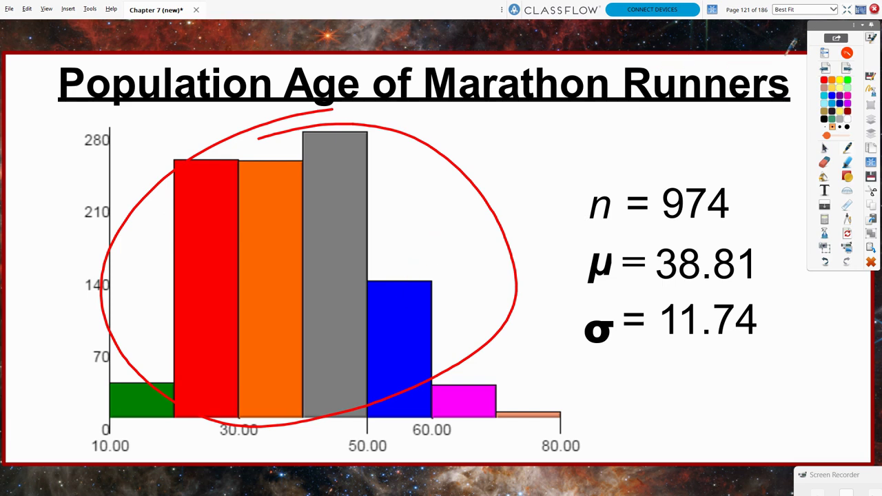
# - Return to the probability question page, circle the word "a" before "runner", and cross out the blank answer line
pyautogui.click(847, 69)
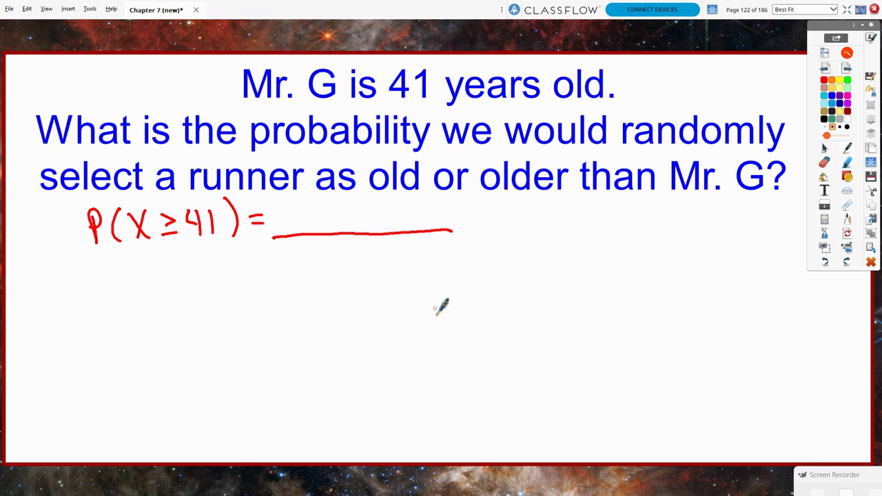
pyautogui.moveTo(176, 163)
pyautogui.mouseDown()
pyautogui.moveTo(185, 181)
pyautogui.moveTo(184, 162)
pyautogui.moveTo(166, 156)
pyautogui.moveTo(157, 187)
pyautogui.mouseUp()
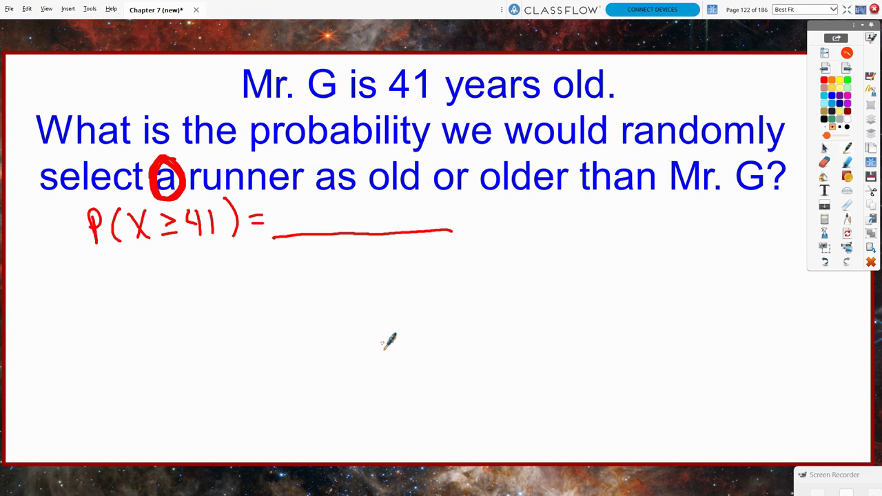
pyautogui.moveTo(294, 186); pyautogui.dragTo(383, 245)
pyautogui.moveTo(373, 169); pyautogui.dragTo(324, 265)
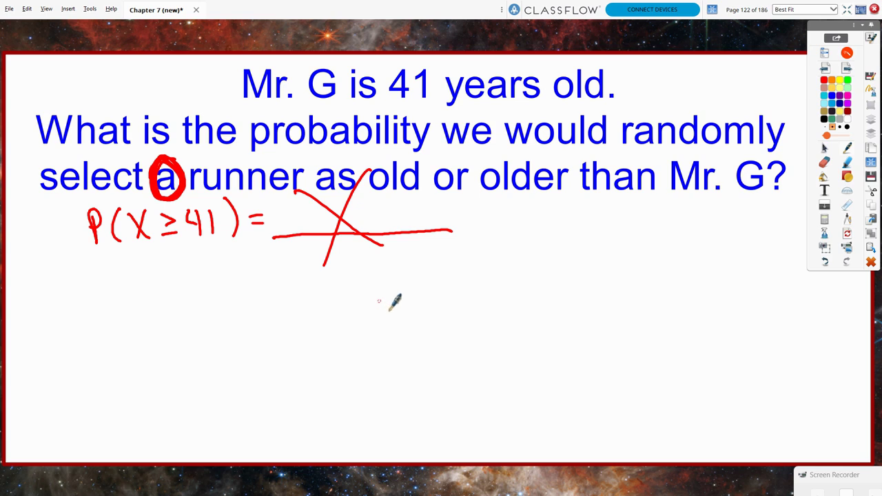
# - Switch to the StatCrunch sampling distributions applet in the browser and draw five single samples of size 2, plus one batch of five
pyautogui.hotkey('alt', 'Tab')
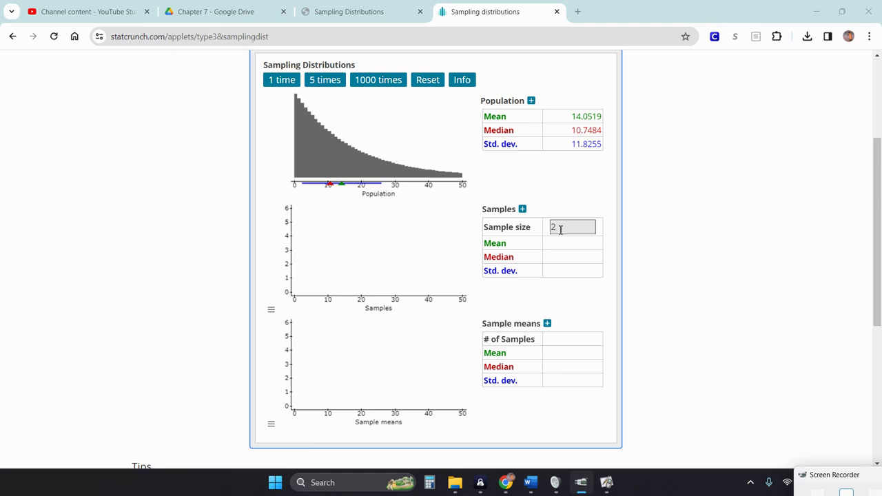
pyautogui.click(281, 81)
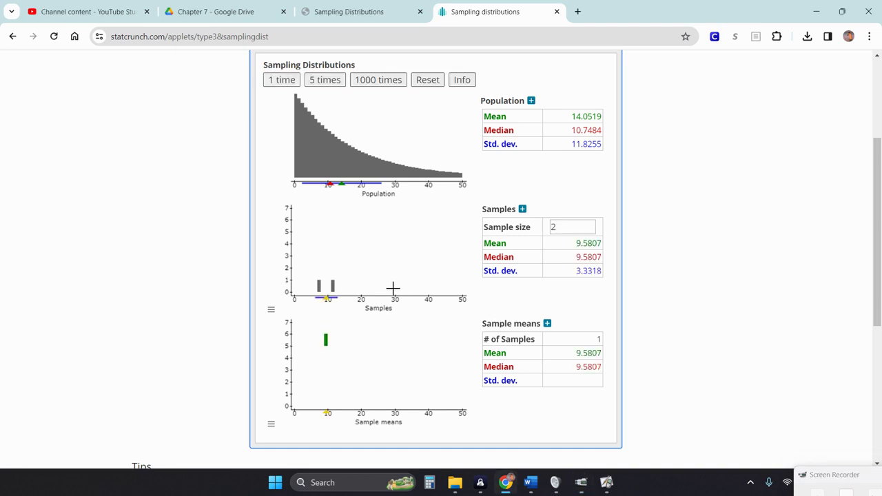
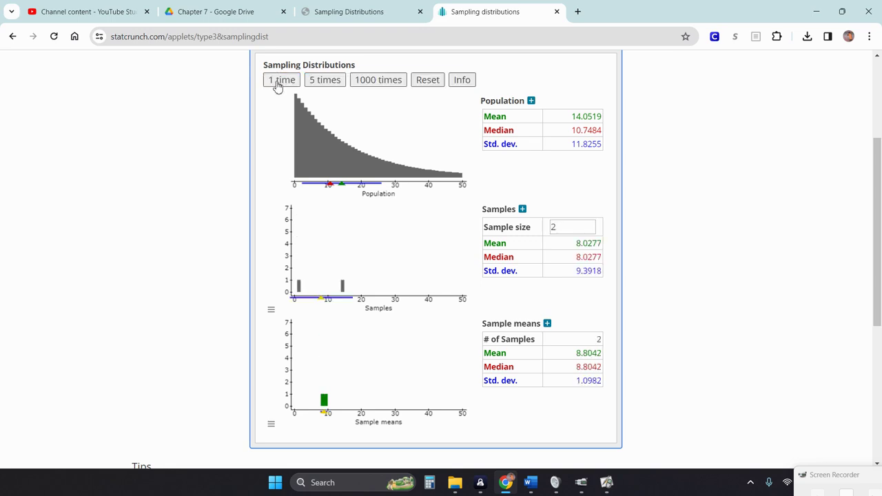
pyautogui.click(277, 84)
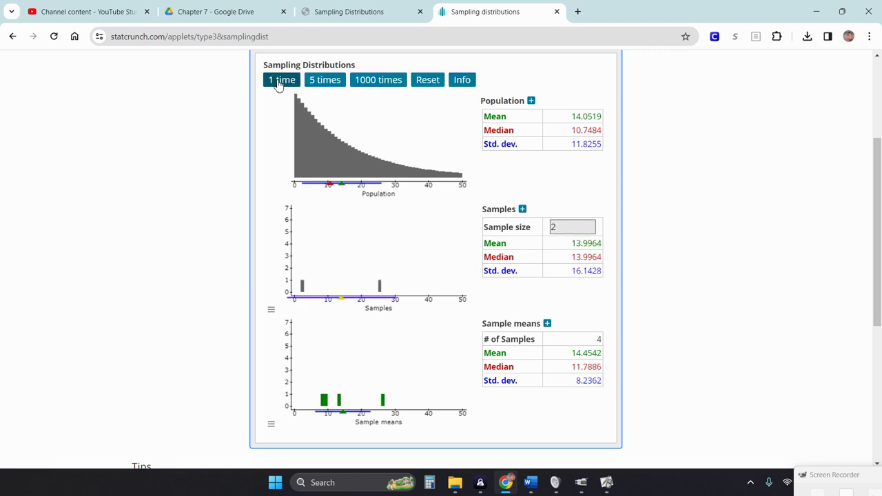
pyautogui.click(278, 84)
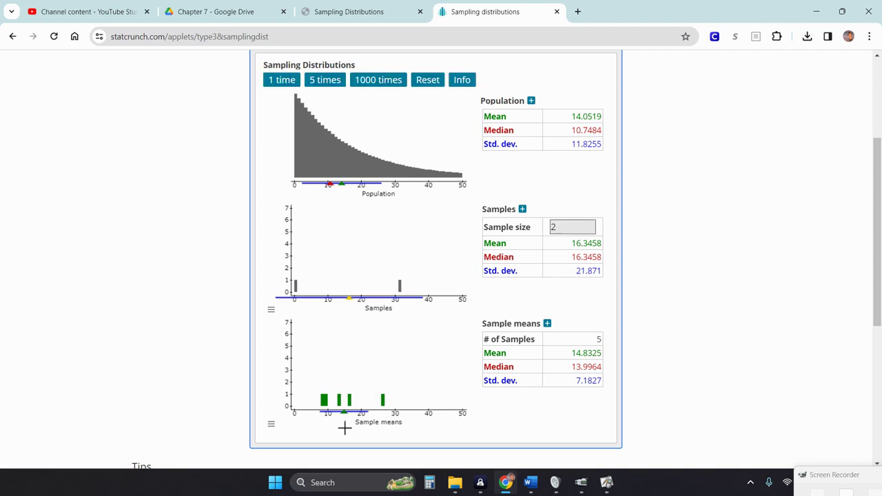
pyautogui.click(334, 81)
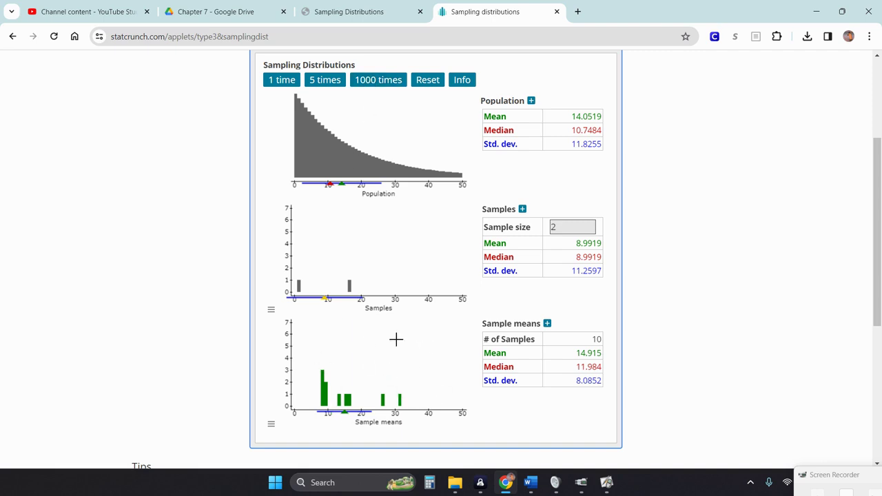
# - Add ten batches of 1000 samples of size 2 to the sample means distribution
pyautogui.click(375, 82)
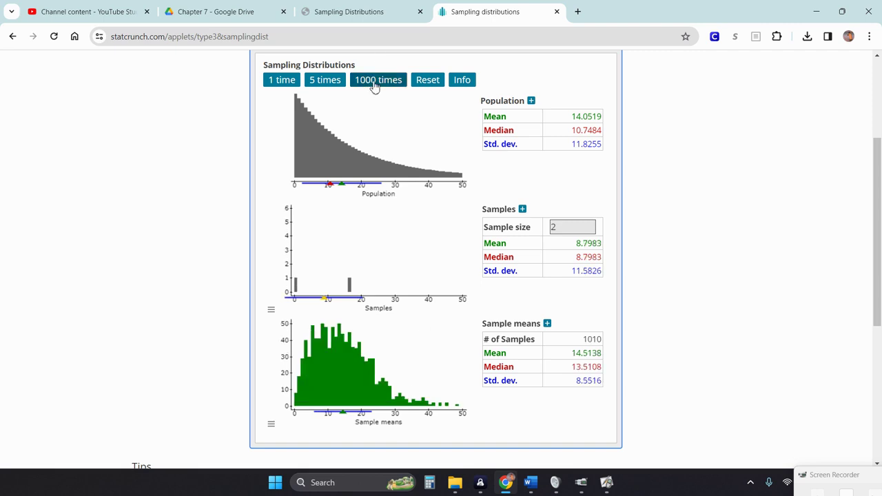
pyautogui.click(376, 82)
pyautogui.click(375, 81)
pyautogui.click(375, 81)
pyautogui.click(375, 81)
pyautogui.click(375, 81)
pyautogui.click(375, 82)
pyautogui.click(375, 82)
pyautogui.click(375, 81)
pyautogui.click(375, 82)
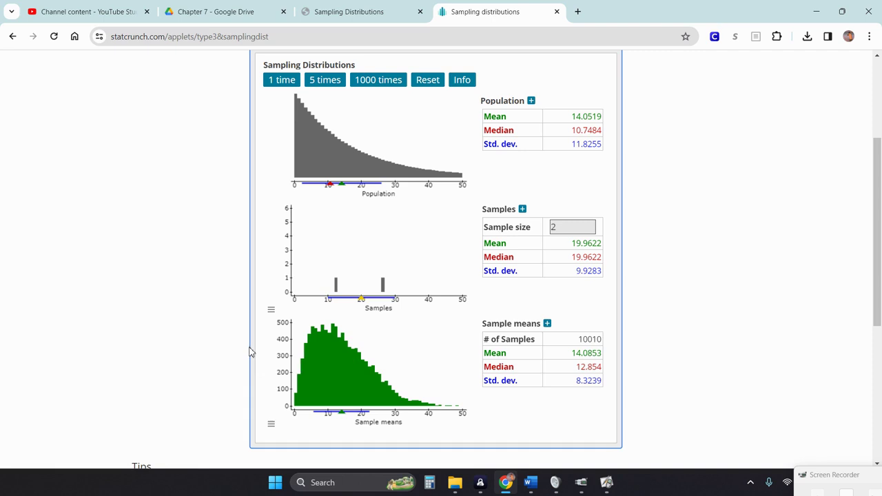
# - Restart the simulation with a sample size of 10 and draw 20,000 samples in batches of 1000
pyautogui.click(432, 84)
pyautogui.moveTo(564, 229); pyautogui.dragTo(544, 227)
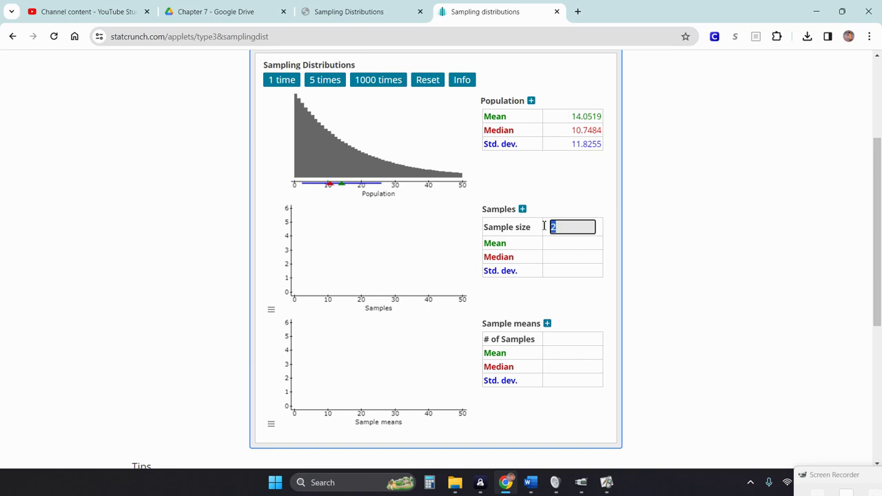
pyautogui.write('10')
pyautogui.click(379, 87)
pyautogui.click(378, 87)
pyautogui.tripleClick(379, 87)
pyautogui.tripleClick(378, 87)
pyautogui.doubleClick(379, 87)
pyautogui.doubleClick(379, 87)
pyautogui.tripleClick(379, 87)
pyautogui.tripleClick(378, 86)
pyautogui.doubleClick(379, 87)
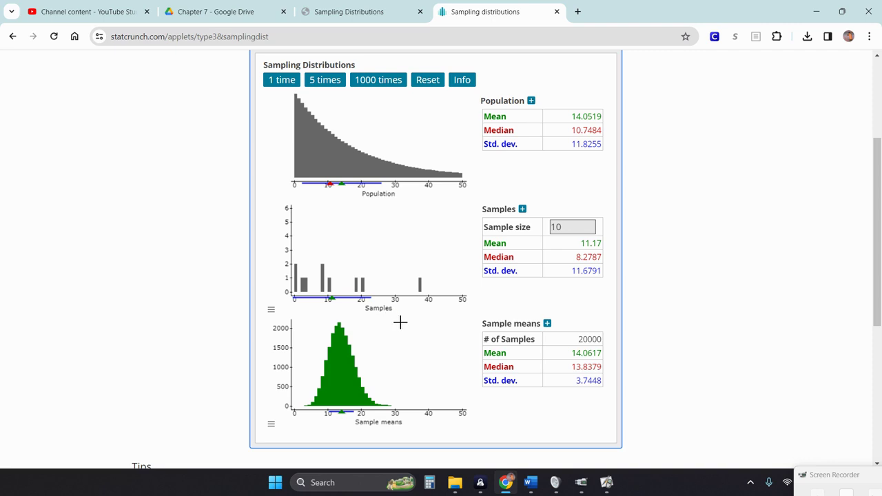
# - Reset the simulation with a Continuous custom population and sketch an irregular, many-peaked shape across the 0 to 50 range
pyautogui.moveTo(571, 228); pyautogui.dragTo(549, 227)
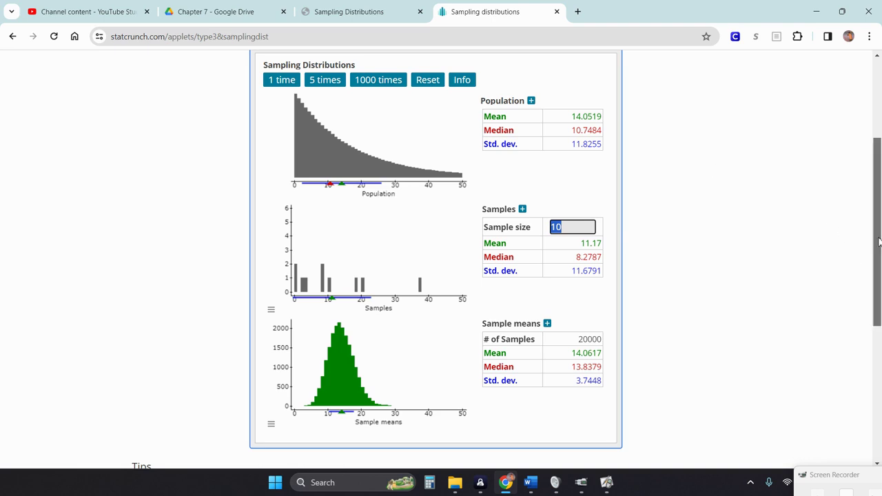
pyautogui.scroll(1, 859, 213)
pyautogui.click(433, 129)
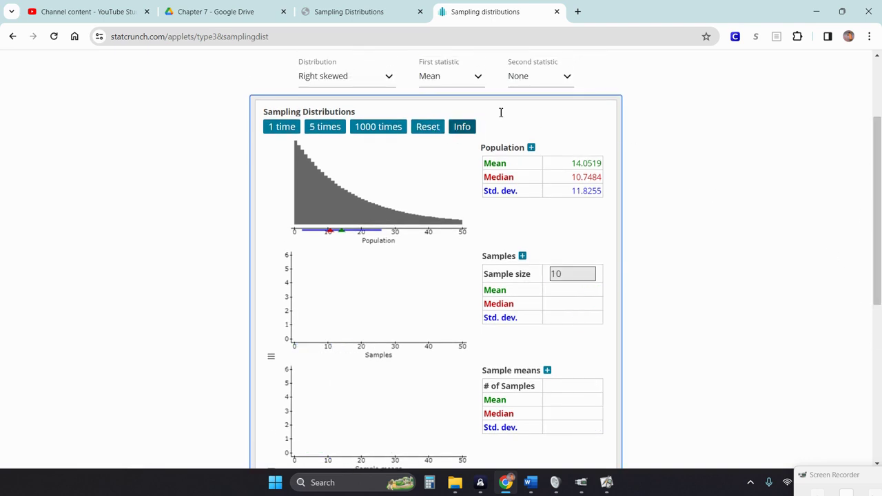
pyautogui.click(388, 76)
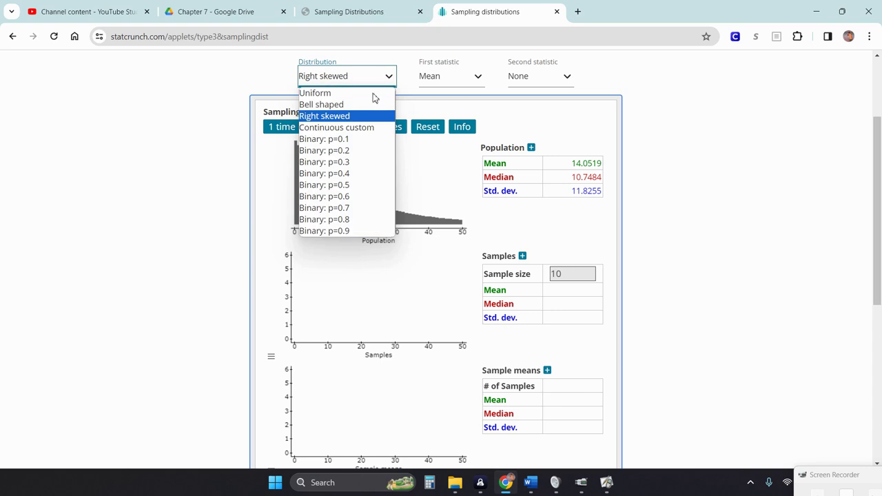
pyautogui.click(352, 129)
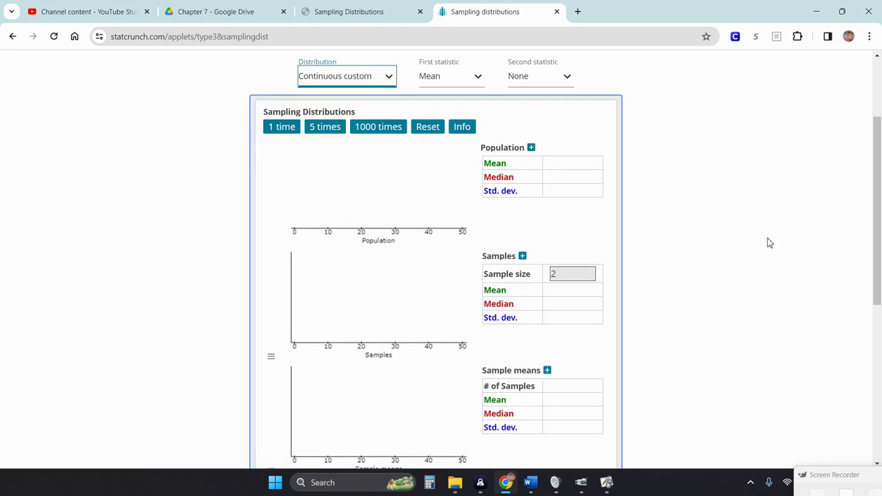
pyautogui.scroll(-1, 768, 242)
pyautogui.moveTo(293, 169)
pyautogui.mouseDown()
pyautogui.moveTo(316, 96)
pyautogui.moveTo(324, 165)
pyautogui.moveTo(339, 105)
pyautogui.moveTo(342, 171)
pyautogui.moveTo(359, 80)
pyautogui.moveTo(379, 169)
pyautogui.moveTo(380, 84)
pyautogui.moveTo(408, 139)
pyautogui.moveTo(411, 112)
pyautogui.moveTo(419, 162)
pyautogui.moveTo(428, 166)
pyautogui.moveTo(436, 101)
pyautogui.moveTo(458, 160)
pyautogui.moveTo(475, 103)
pyautogui.mouseUp()
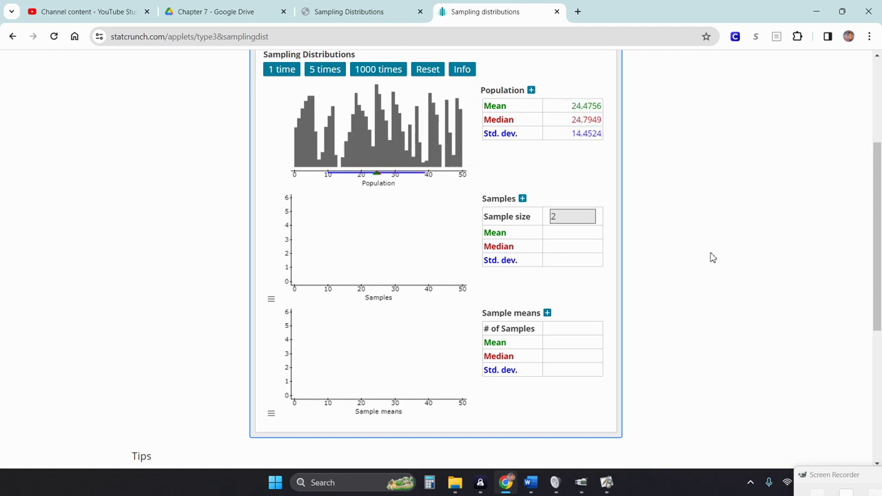
# - Set the sample size to 30 and draw 10,000 samples from the custom population in batches of 1000
pyautogui.moveTo(566, 217); pyautogui.dragTo(531, 217)
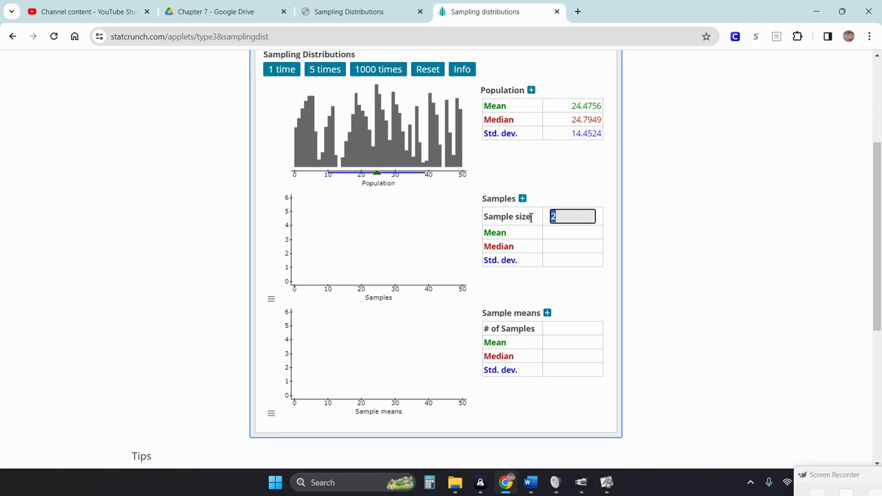
pyautogui.write('30')
pyautogui.click(378, 69)
pyautogui.click(378, 69)
pyautogui.click(378, 69)
pyautogui.click(378, 69)
pyautogui.click(378, 69)
pyautogui.click(378, 69)
pyautogui.click(386, 71)
pyautogui.click(386, 71)
pyautogui.click(386, 71)
pyautogui.click(386, 71)
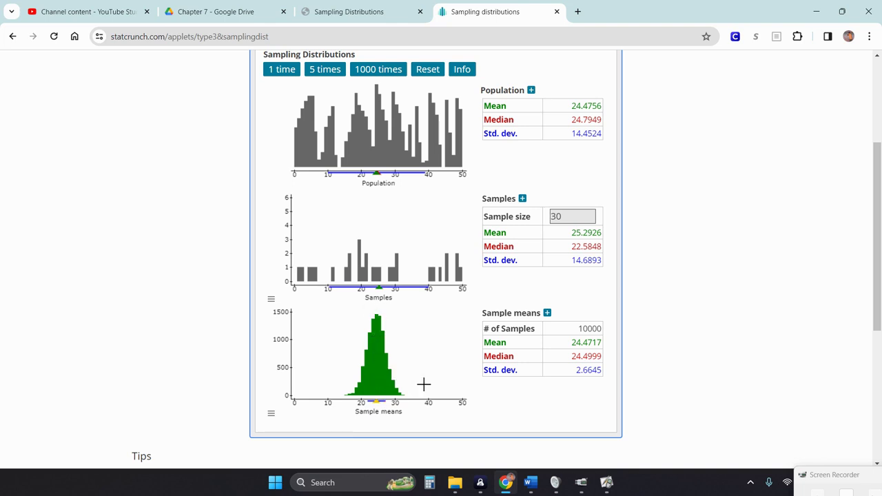
# - Clear the drawn samples and redraw the custom population as a U shape, high at 0 and 50 and empty around the middle
pyautogui.click(428, 72)
pyautogui.scroll(1, 750, 254)
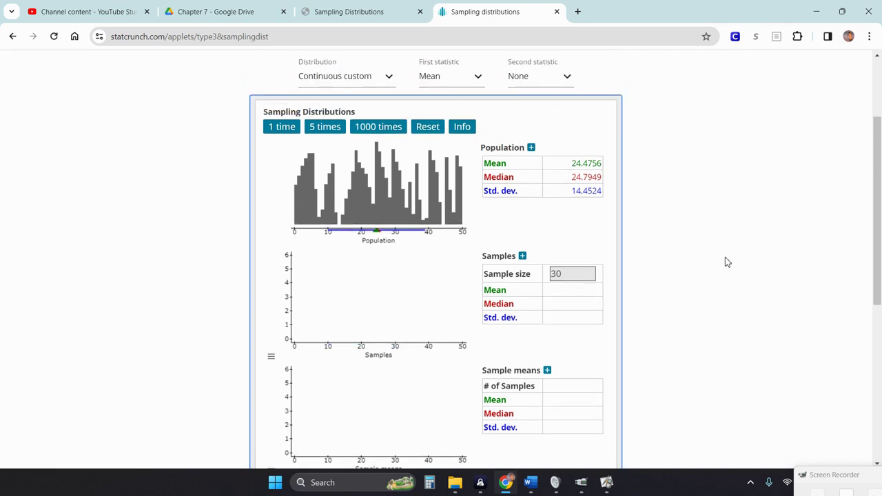
pyautogui.scroll(1, 727, 260)
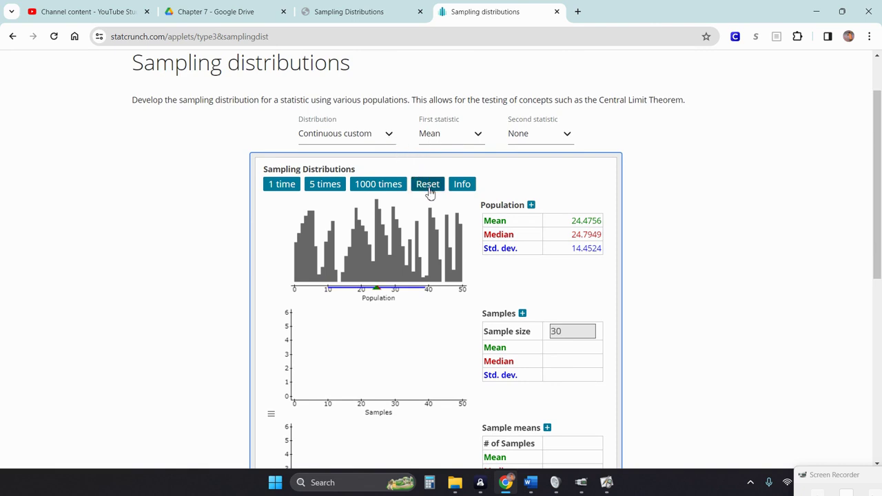
pyautogui.click(388, 133)
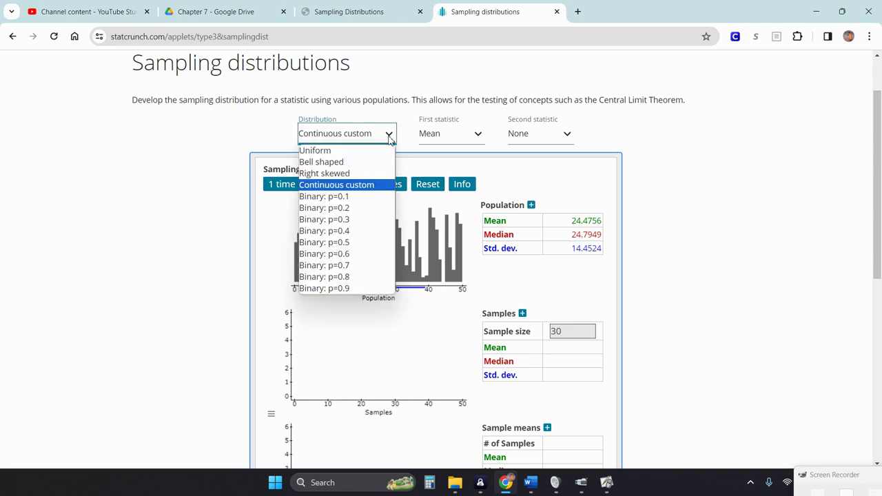
pyautogui.click(370, 186)
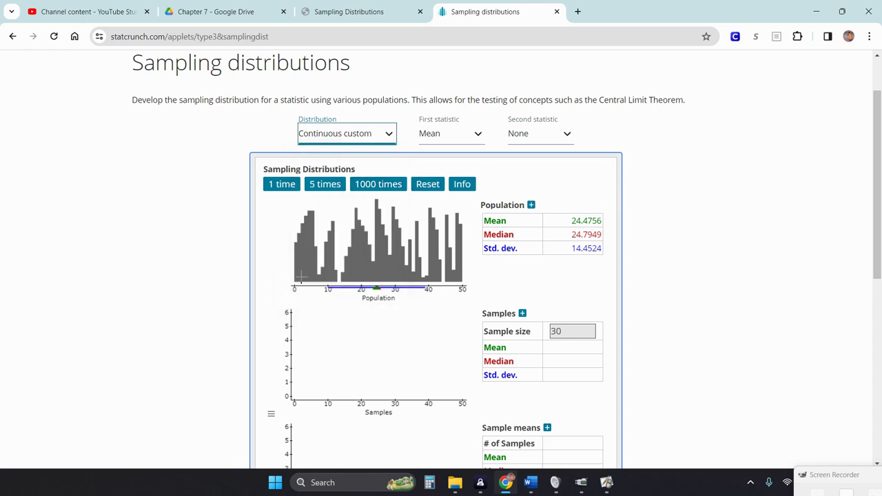
pyautogui.moveTo(295, 205)
pyautogui.mouseDown()
pyautogui.moveTo(357, 252)
pyautogui.moveTo(405, 273)
pyautogui.mouseUp()
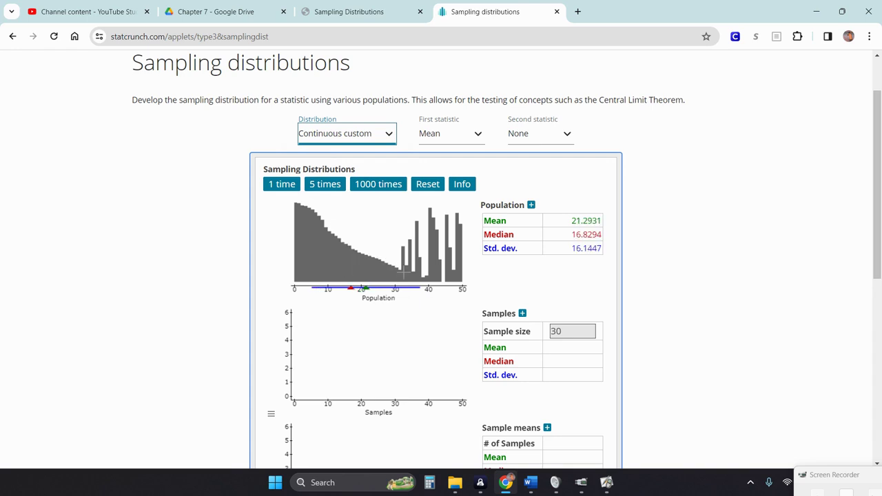
pyautogui.moveTo(299, 203)
pyautogui.mouseDown()
pyautogui.moveTo(359, 279)
pyautogui.moveTo(393, 285)
pyautogui.moveTo(421, 262)
pyautogui.moveTo(464, 199)
pyautogui.mouseUp()
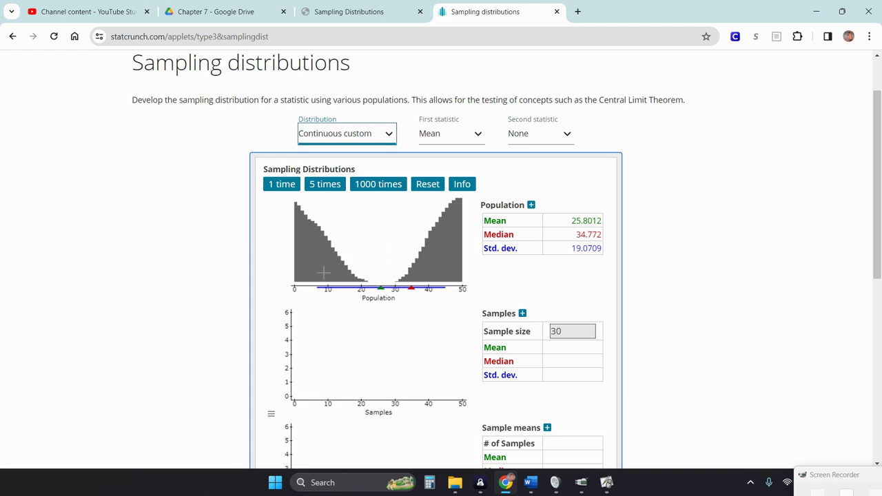
# - Set the sample size to 15 and draw 6,000 samples from the U-shaped population in batches of 1000
pyautogui.scroll(-1, 738, 302)
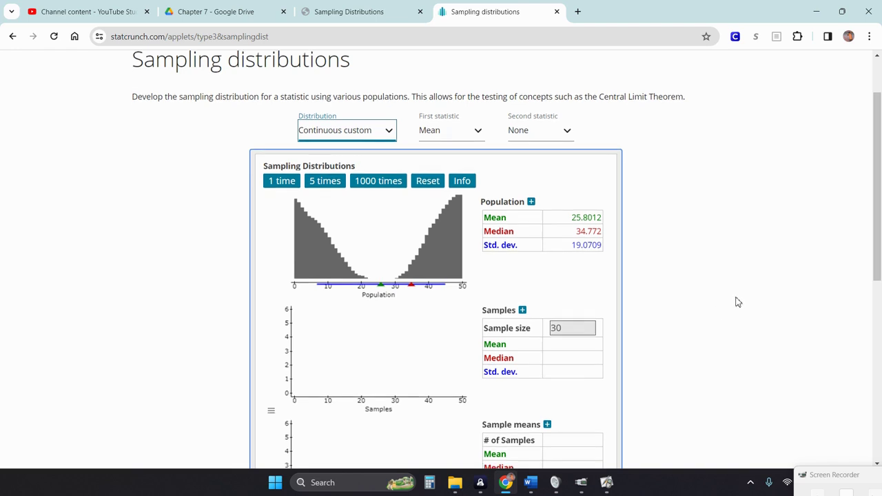
pyautogui.doubleClick(565, 274)
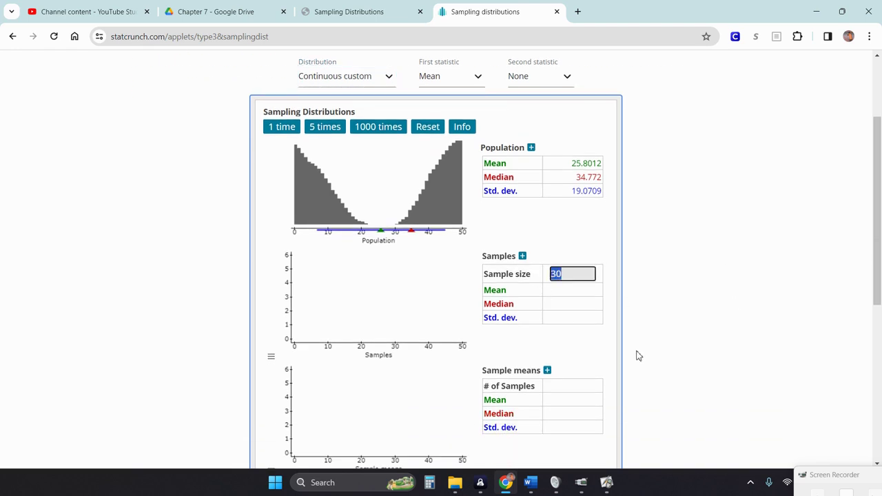
pyautogui.write('15')
pyautogui.scroll(-1, 726, 370)
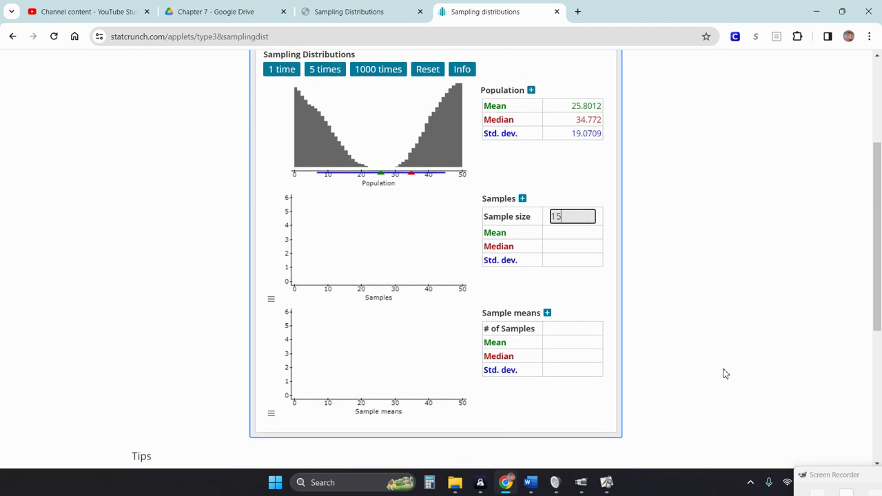
pyautogui.click(378, 72)
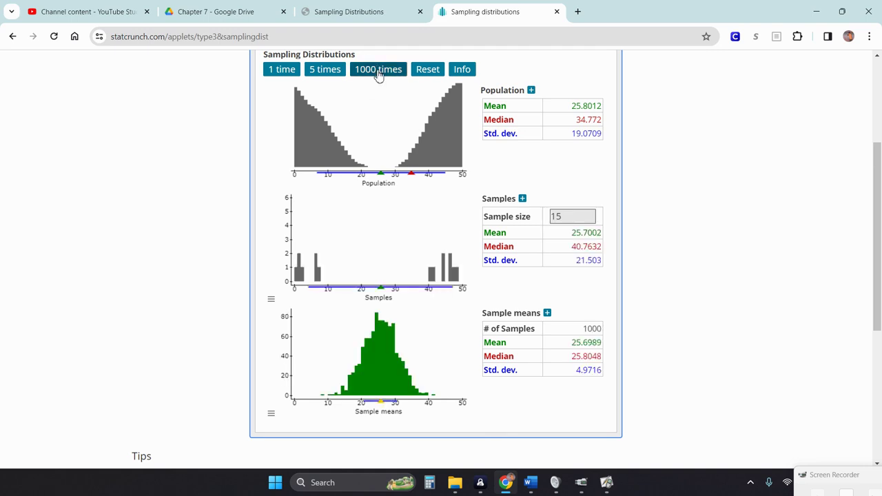
pyautogui.click(378, 72)
pyautogui.click(378, 71)
pyautogui.click(378, 71)
pyautogui.click(378, 71)
pyautogui.click(378, 72)
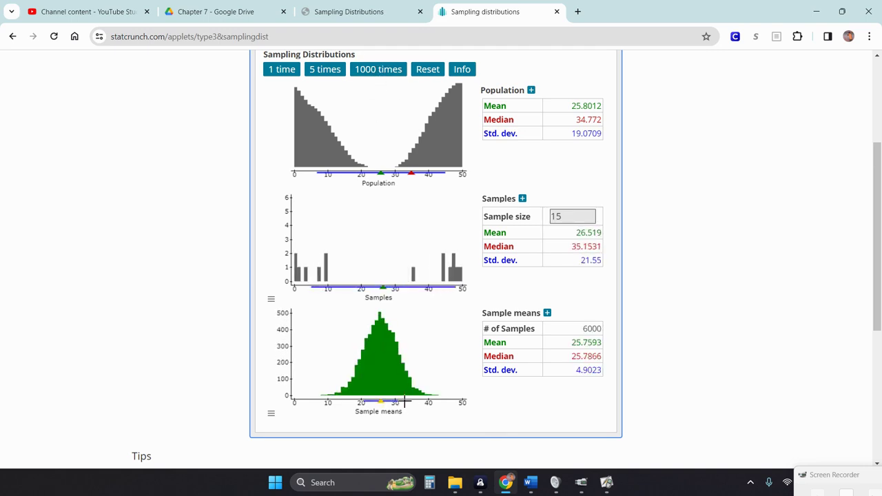
# - Change the sample size to 30 and draw 10,000 samples from the same U-shaped population in batches of 1000
pyautogui.moveTo(577, 216); pyautogui.dragTo(536, 218)
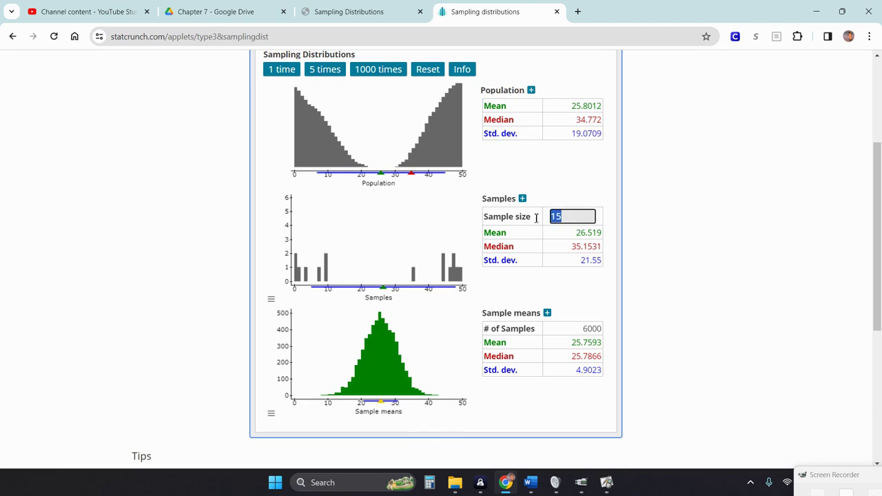
pyautogui.write('30')
pyautogui.press('Return')
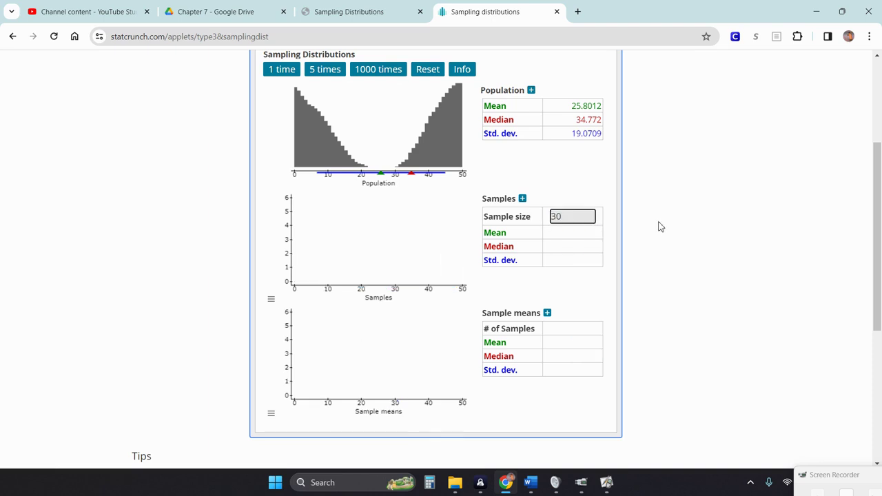
pyautogui.click(378, 71)
pyautogui.click(377, 70)
pyautogui.click(378, 71)
pyautogui.click(378, 72)
pyautogui.click(377, 71)
pyautogui.click(378, 70)
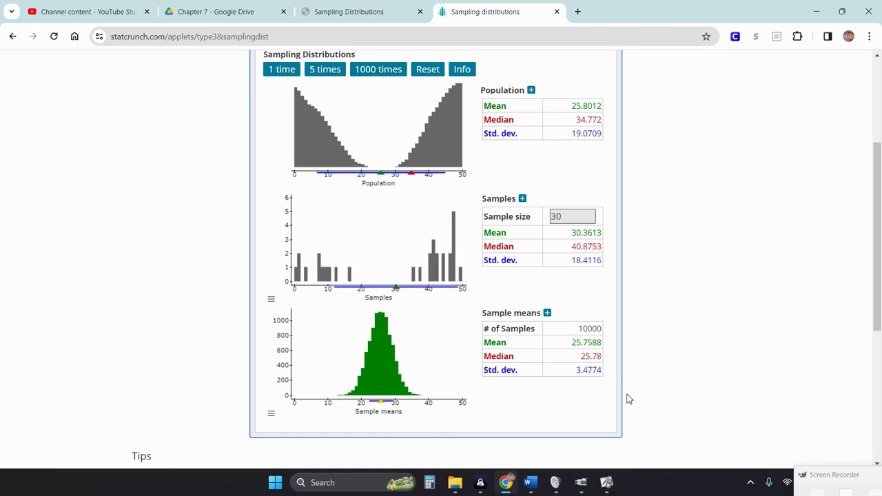